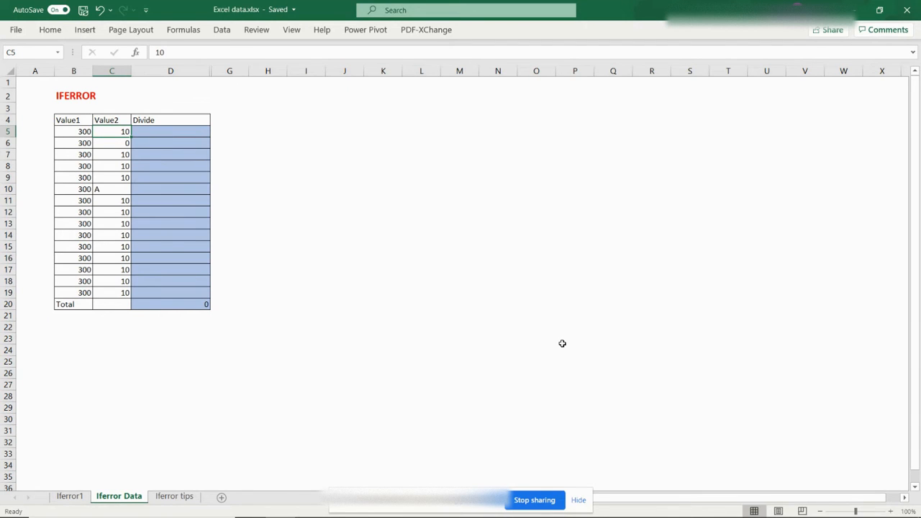
Enter a formula in D5 dividing Value1 by Value2 (=B5/C5)
{"action": "key", "text": "Left"}
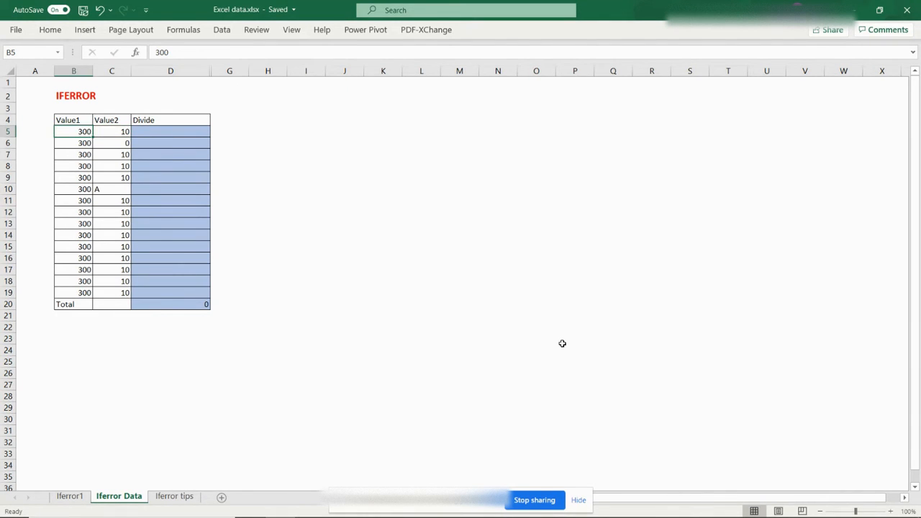
{"action": "key", "text": "ctrl+space"}
{"action": "key", "text": "shift+Right"}
{"action": "key", "text": "Right"}
{"action": "key", "text": "Right"}
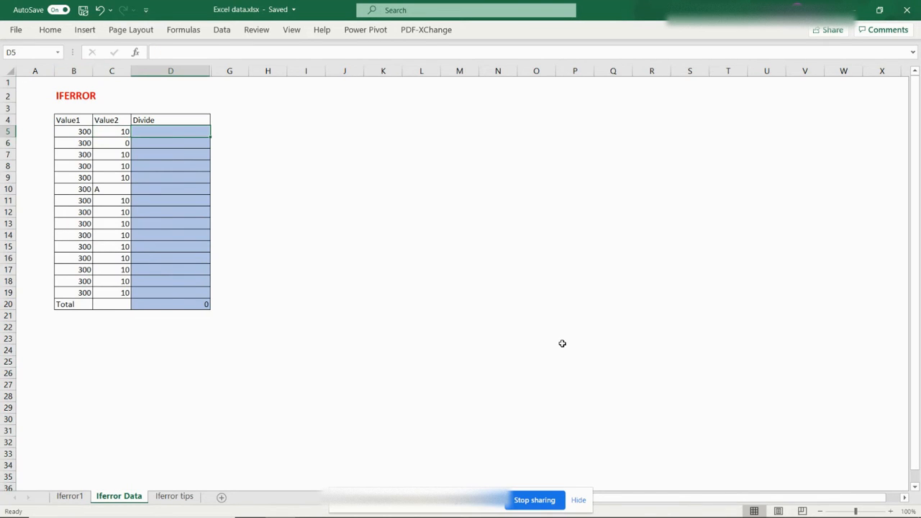
{"action": "type", "text": "="}
{"action": "key", "text": "Left"}
{"action": "key", "text": "Left"}
{"action": "type", "text": "/"}
{"action": "key", "text": "Left"}
{"action": "key", "text": "Return"}
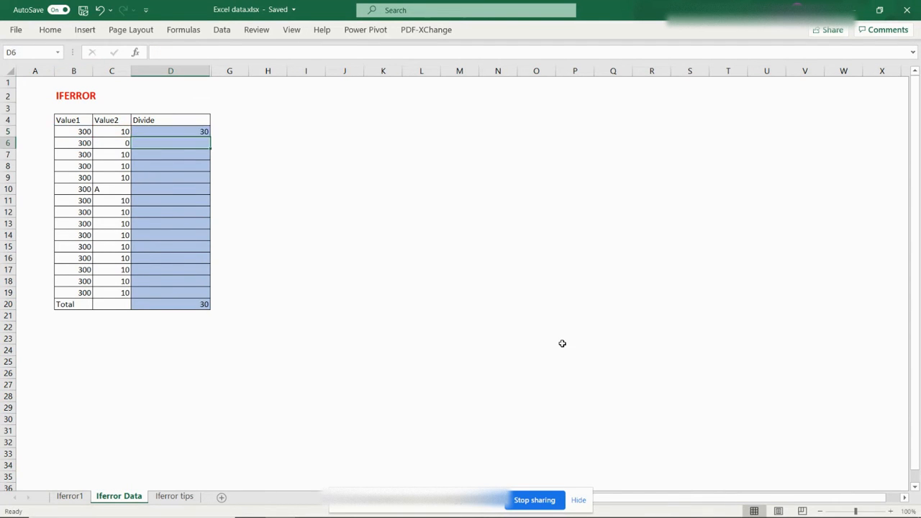
Copy the D5 division formula down the Divide column through row 19
{"action": "key", "text": "Up"}
{"action": "key", "text": "ctrl+c"}
{"action": "key", "text": "shift+Down"}
{"action": "key", "text": "shift+Down"}
{"action": "key", "text": "shift+Down"}
{"action": "key", "text": "shift+Down"}
{"action": "key", "text": "shift+Down"}
{"action": "key", "text": "shift+Down"}
{"action": "key", "text": "shift+Down"}
{"action": "key", "text": "shift+Down"}
{"action": "key", "text": "shift+Down"}
{"action": "key", "text": "shift+Down"}
{"action": "key", "text": "shift+Down"}
{"action": "key", "text": "shift+Down"}
{"action": "key", "text": "shift+Down"}
{"action": "key", "text": "shift+Down"}
{"action": "key", "text": "ctrl+v"}
{"action": "key", "text": "Down"}
{"action": "key", "text": "shift+space"}
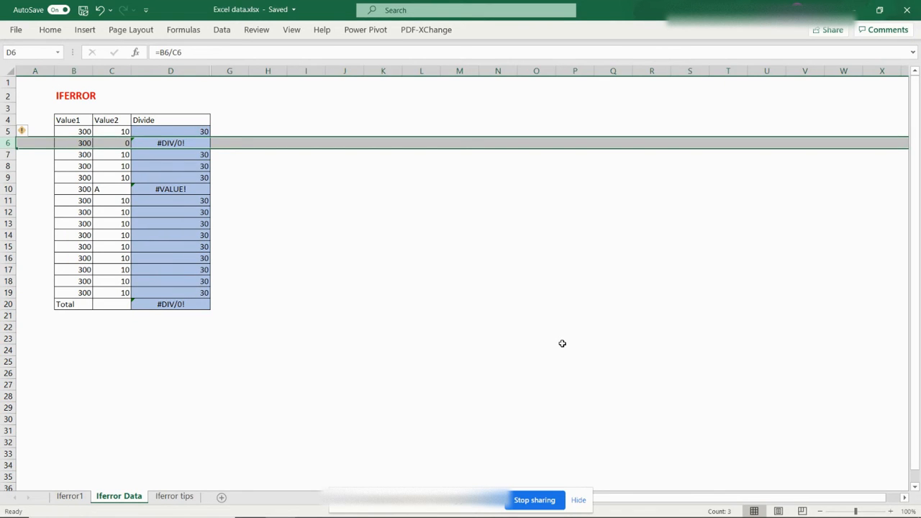
Inspect the Value2 entries and formulas behind the error results in the Divide column
{"action": "key", "text": "Left"}
{"action": "key", "text": "Left"}
{"action": "key", "text": "Left"}
{"action": "key", "text": "Right"}
{"action": "key", "text": "Right"}
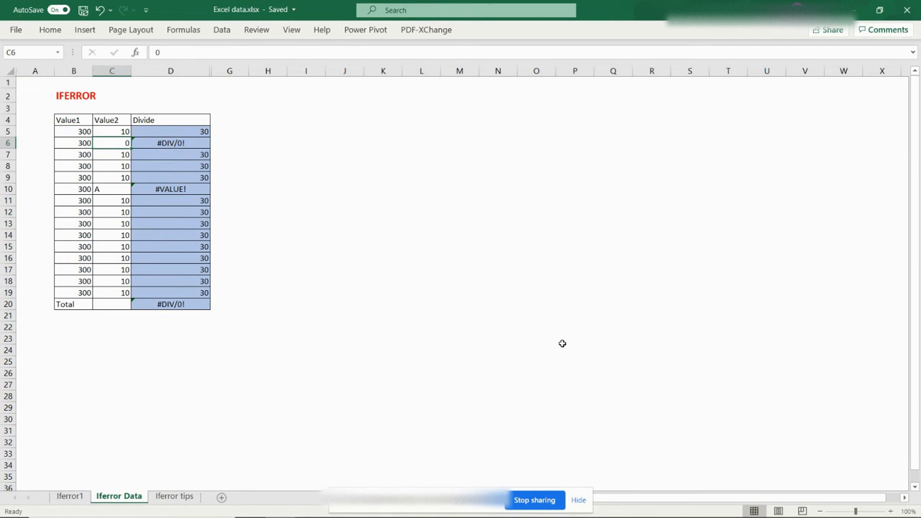
{"action": "key", "text": "Down"}
{"action": "key", "text": "Down"}
{"action": "key", "text": "Down"}
{"action": "key", "text": "Down"}
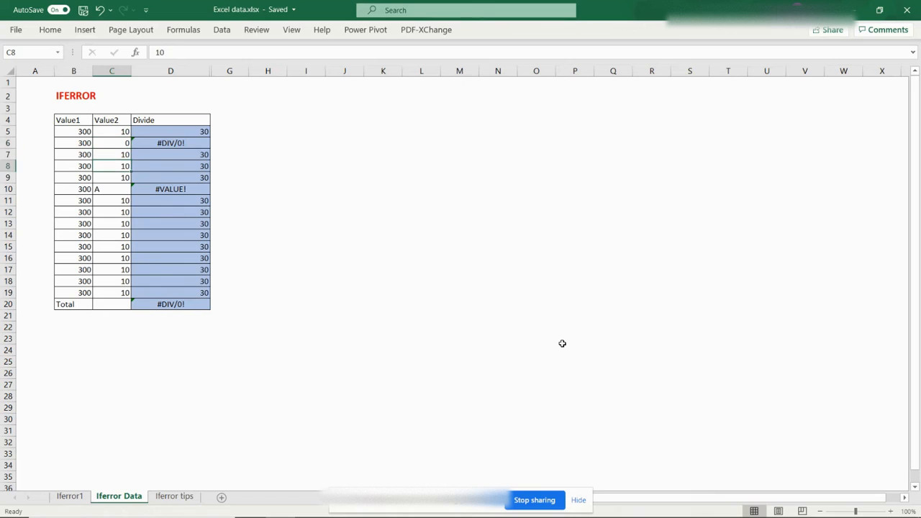
{"action": "key", "text": "Left"}
{"action": "key", "text": "Right"}
{"action": "key", "text": "Right"}
{"action": "key", "text": "Down"}
{"action": "key", "text": "Down"}
{"action": "key", "text": "Down"}
{"action": "key", "text": "Down"}
{"action": "key", "text": "Down"}
{"action": "key", "text": "Down"}
{"action": "key", "text": "Down"}
{"action": "key", "text": "Down"}
{"action": "key", "text": "Down"}
{"action": "key", "text": "Down"}
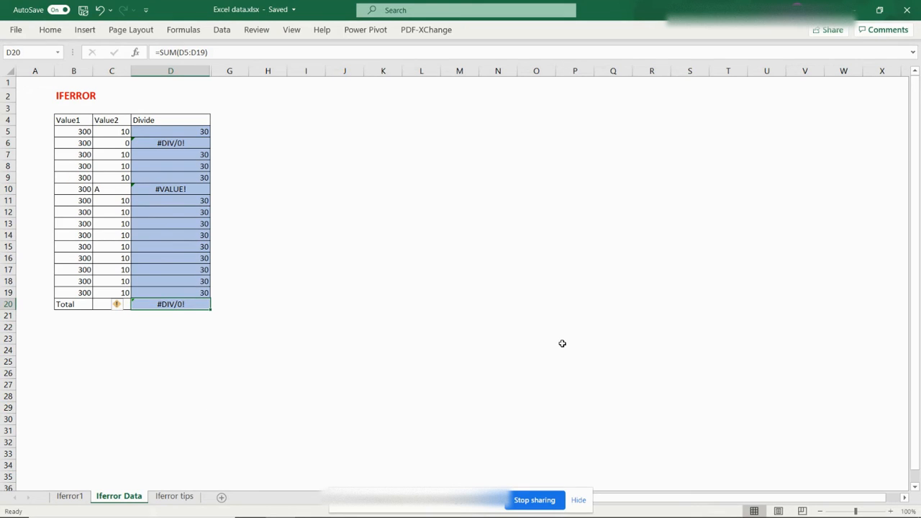
Re-enter the Total in D20 as an AutoSum of D5:D19
{"action": "key", "text": "alt+equal"}
{"action": "key", "text": "Up"}
{"action": "key", "text": "Up"}
{"action": "key", "text": "Up"}
{"action": "key", "text": "Up"}
{"action": "key", "text": "Up"}
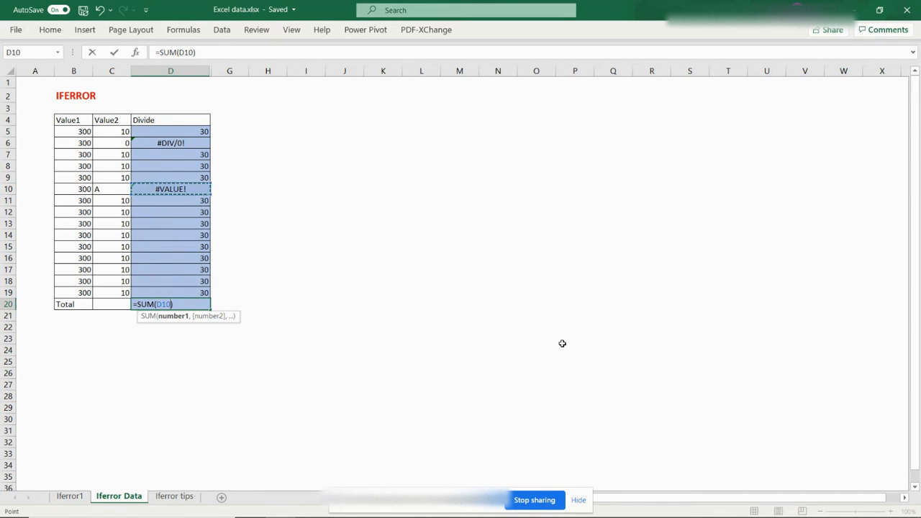
{"action": "key", "text": "shift+Down"}
{"action": "key", "text": "shift+Down"}
{"action": "key", "text": "shift+Down"}
{"action": "key", "text": "shift+Down"}
{"action": "key", "text": "shift+Down"}
{"action": "key", "text": "shift+Down"}
{"action": "key", "text": "shift+Down"}
{"action": "key", "text": "shift+Down"}
{"action": "key", "text": "shift+Down"}
{"action": "key", "text": "shift+Down"}
{"action": "key", "text": "shift+Down"}
{"action": "key", "text": "shift+Down"}
{"action": "key", "text": "shift+Down"}
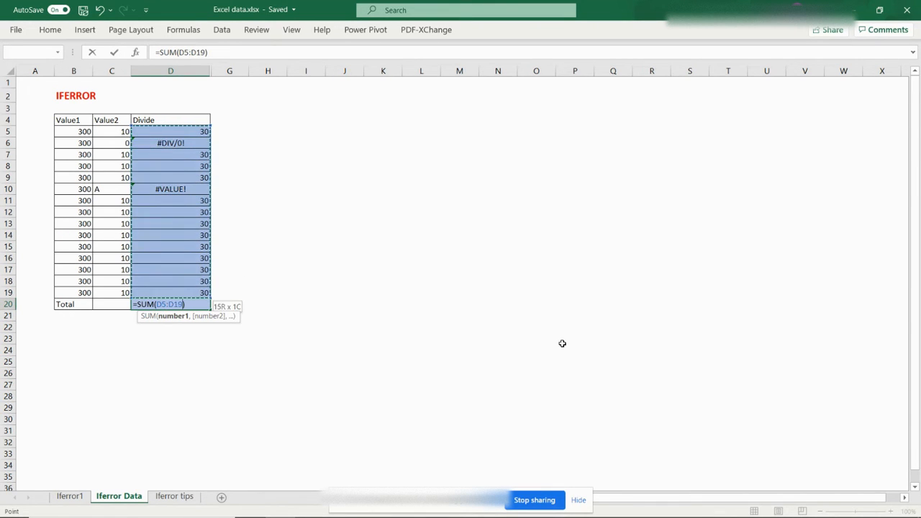
{"action": "key", "text": "Return"}
{"action": "key", "text": "Up"}
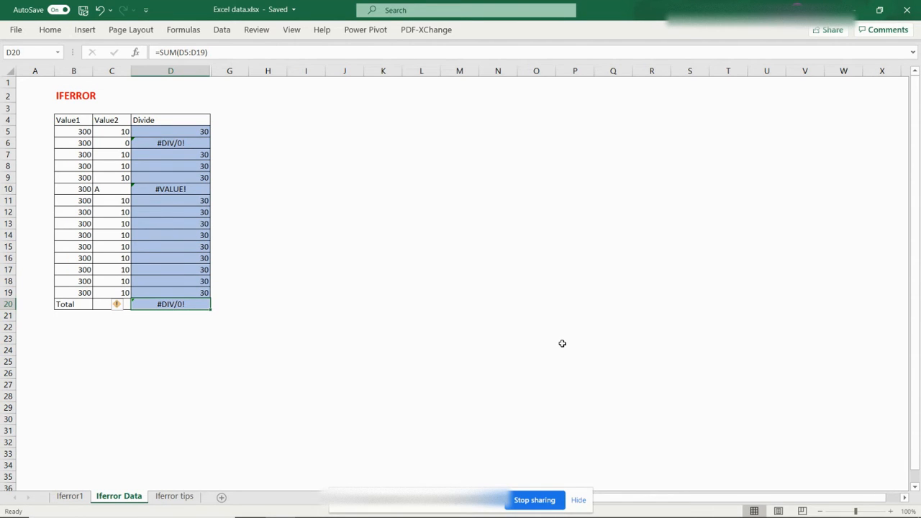
Review the IFERROR description on the Iferror1 sheet and return to the Iferror Data sheet
{"action": "key", "text": "ctrl+Page_Up"}
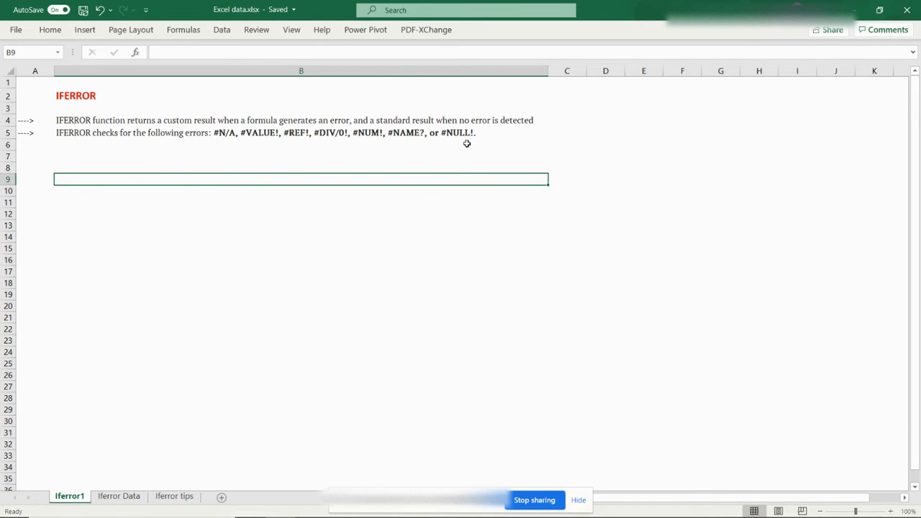
{"action": "key", "text": "ctrl+Page_Down"}
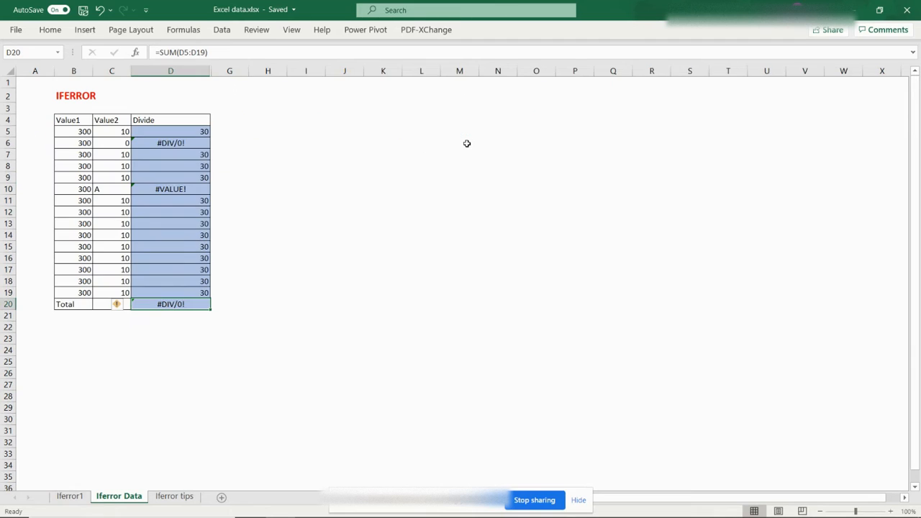
Unhide the hidden columns to the right of the Divide column
{"action": "key", "text": "Right"}
{"action": "key", "text": "Left"}
{"action": "key", "text": "Up"}
{"action": "key", "text": "ctrl+space"}
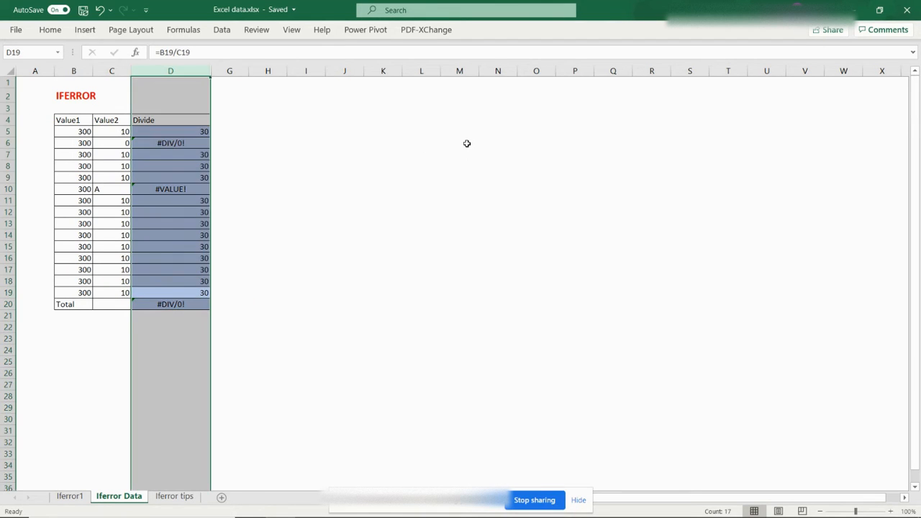
{"action": "key", "text": "shift+Right"}
{"action": "key", "text": "shift+F10"}
{"action": "key", "text": "u"}
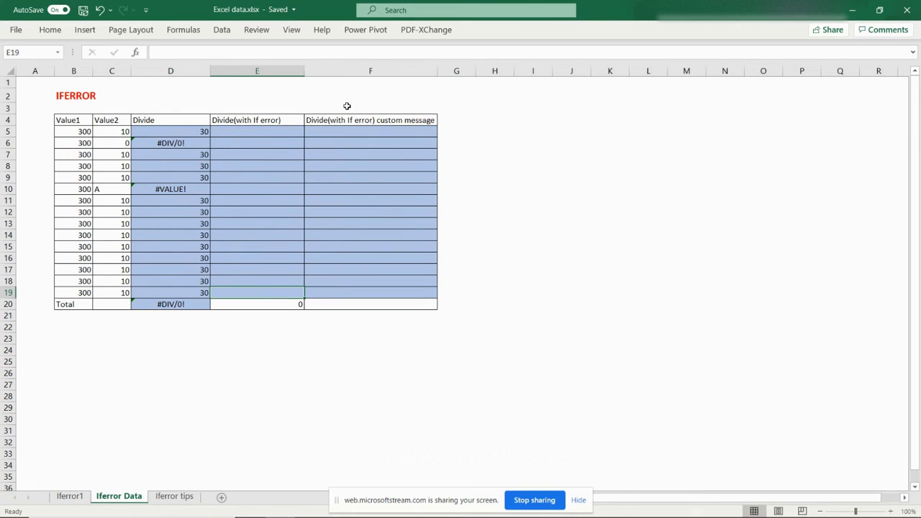
Enter =IFERROR(B5/C5,0) in E5 under the Divide(with If error) heading
{"action": "left_click", "coordinate": [282, 121]}
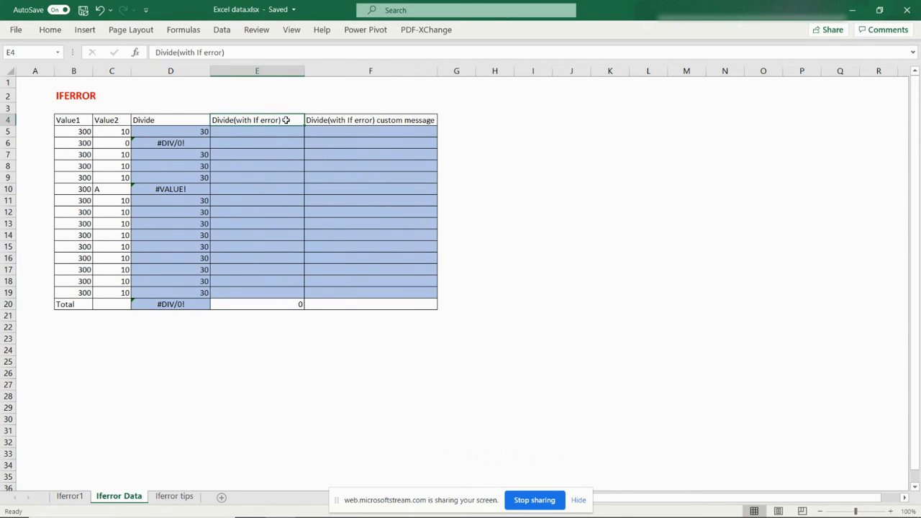
{"action": "key", "text": "Down"}
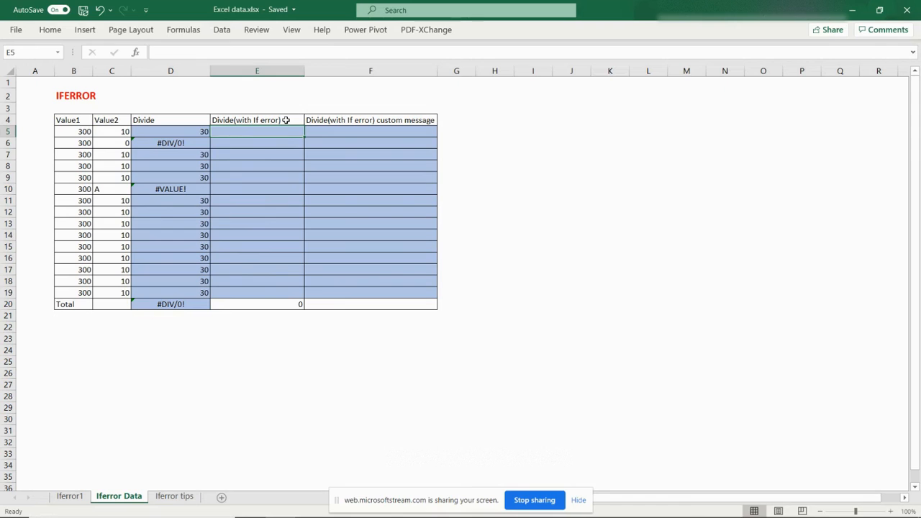
{"action": "key", "text": "Left"}
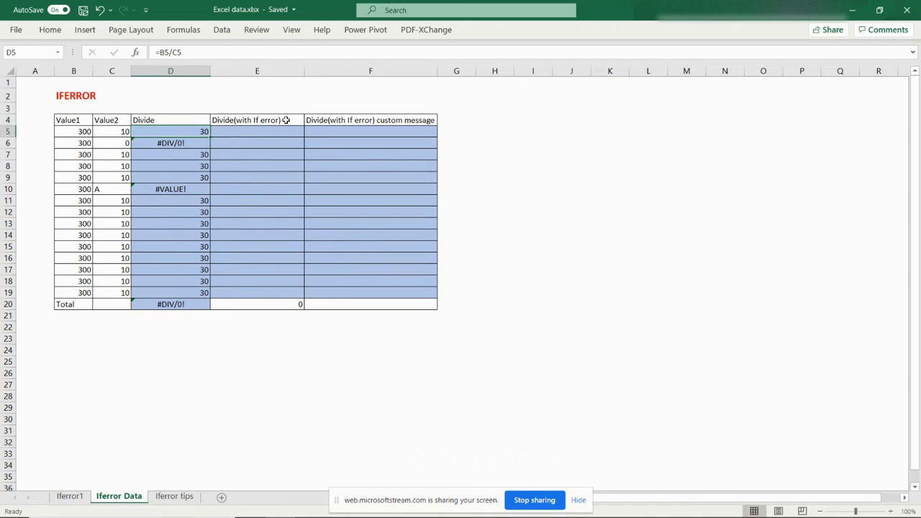
{"action": "key", "text": "Right"}
{"action": "type", "text": "=i"}
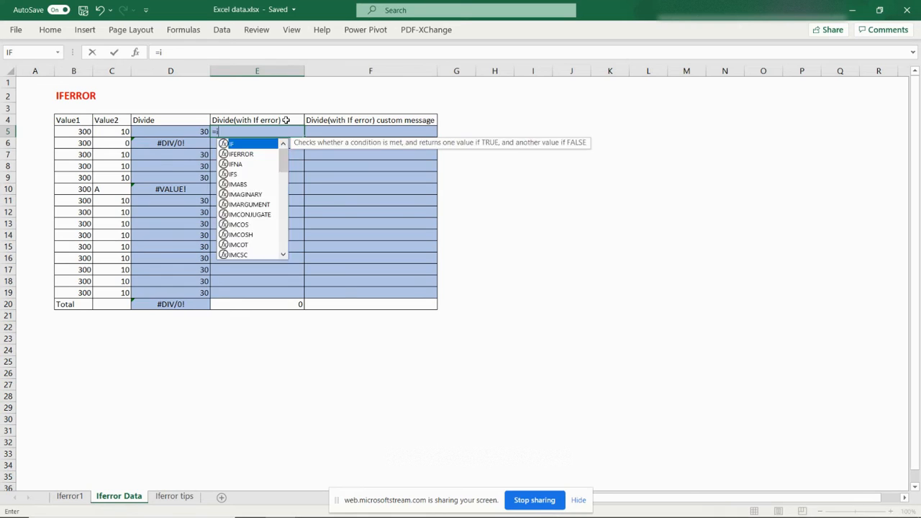
{"action": "type", "text": "ferror("}
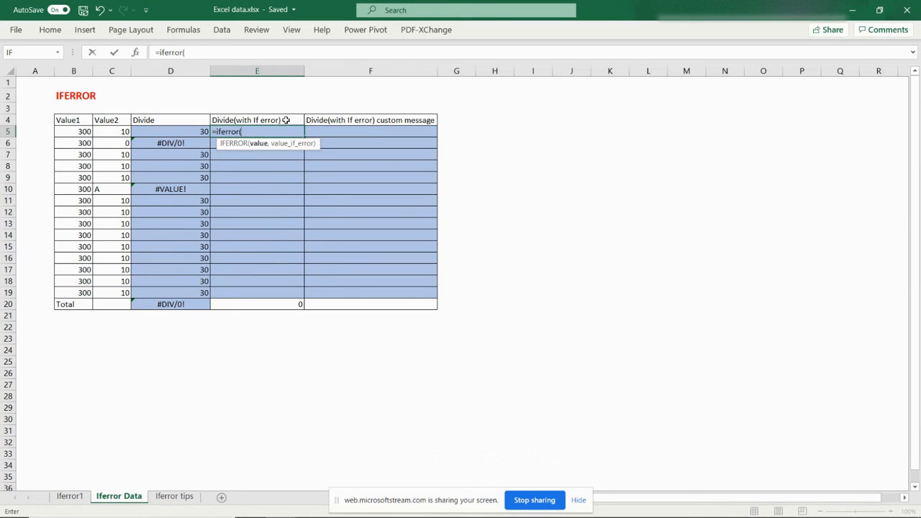
{"action": "left_click", "coordinate": [85, 131]}
{"action": "type", "text": "/"}
{"action": "left_click", "coordinate": [121, 132]}
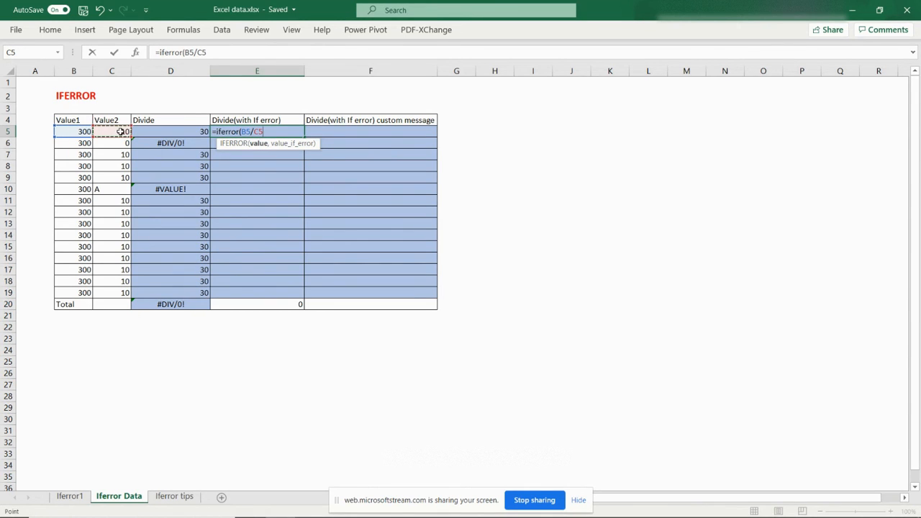
{"action": "left_click", "coordinate": [256, 132]}
{"action": "type", "text": ","}
{"action": "type", "text": "0)"}
{"action": "key", "text": "ctrl+Return"}
Copy the E5 IFERROR formula down the Divide(with If error) column through row 19
{"action": "key", "text": "ctrl+c"}
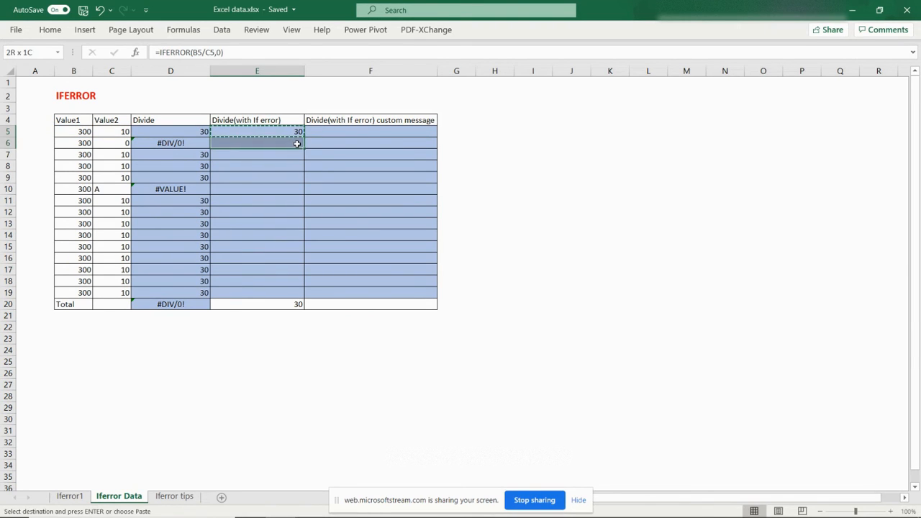
{"action": "key", "text": "shift+Down"}
{"action": "key", "text": "shift+Down"}
{"action": "key", "text": "shift+Down"}
{"action": "key", "text": "shift+Down"}
{"action": "key", "text": "shift+Down"}
{"action": "key", "text": "shift+Down"}
{"action": "key", "text": "shift+Down"}
{"action": "key", "text": "shift+Down"}
{"action": "key", "text": "shift+Down"}
{"action": "key", "text": "shift+Down"}
{"action": "key", "text": "shift+Down"}
{"action": "key", "text": "shift+Down"}
{"action": "key", "text": "shift+Down"}
{"action": "key", "text": "shift+Down"}
{"action": "key", "text": "Return"}
Inspect the IFERROR results and the total in the Divide(with If error) column
{"action": "key", "text": "Down"}
{"action": "key", "text": "Down"}
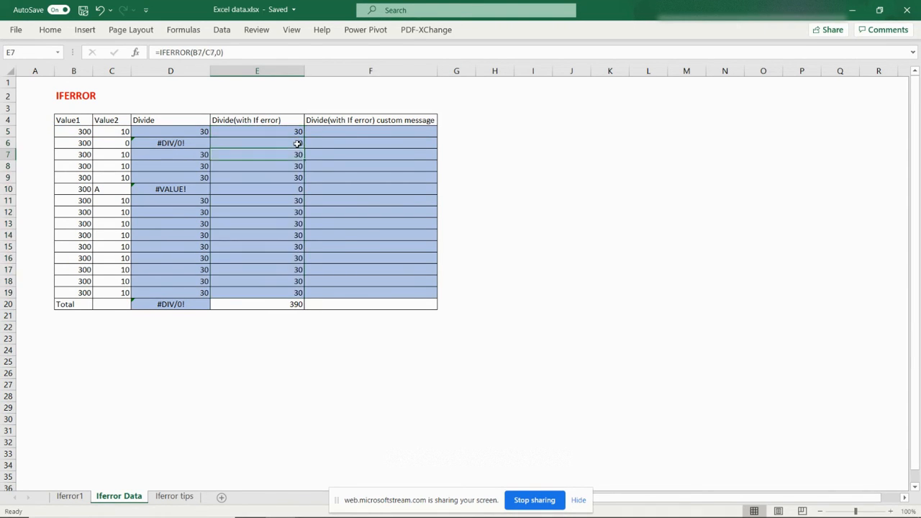
{"action": "key", "text": "Up"}
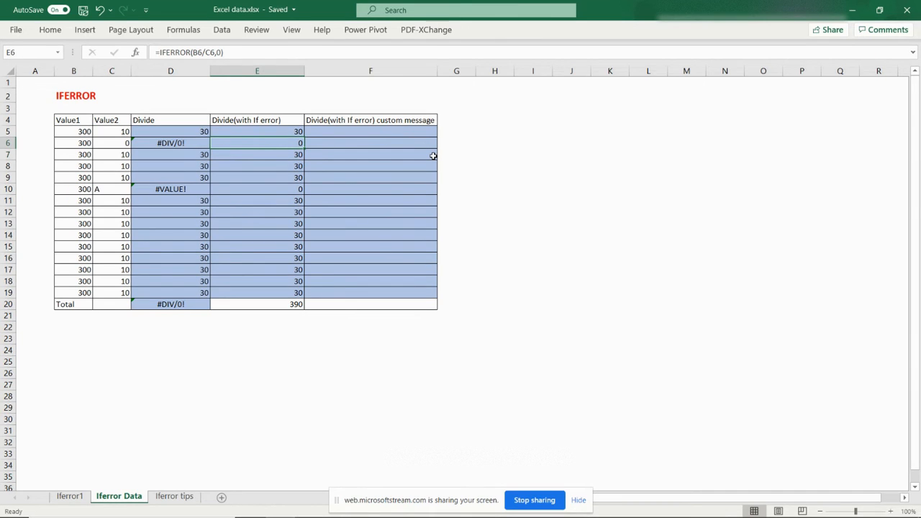
{"action": "key", "text": "shift+space"}
{"action": "key", "text": "Left"}
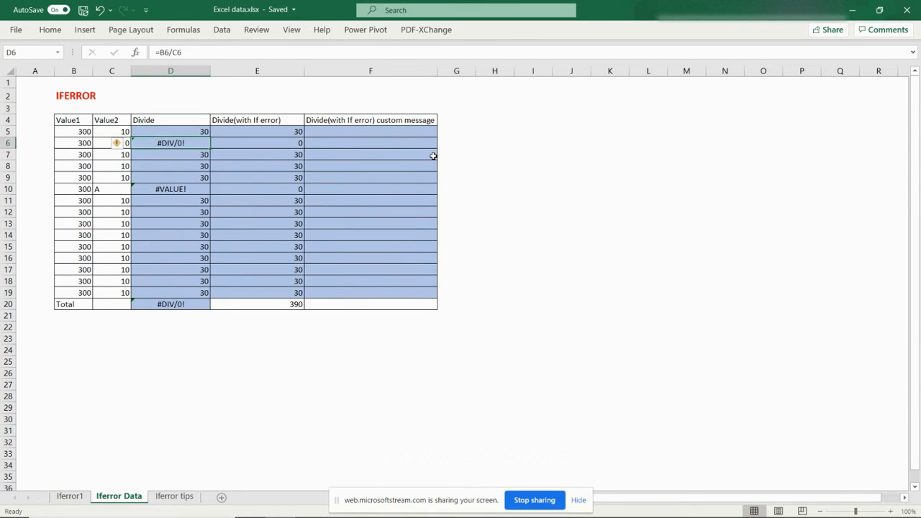
{"action": "key", "text": "Right"}
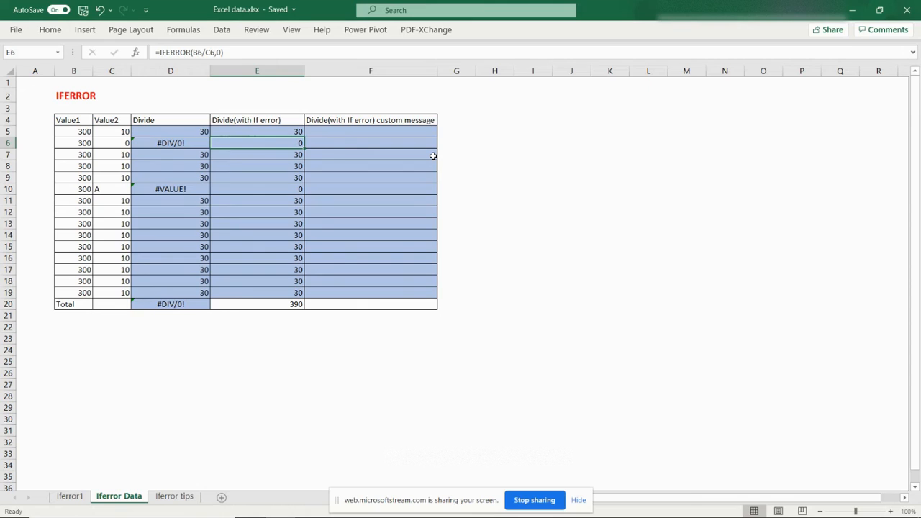
{"action": "key", "text": "Down"}
{"action": "key", "text": "Down"}
{"action": "key", "text": "Down"}
{"action": "key", "text": "Down"}
{"action": "key", "text": "Down"}
{"action": "key", "text": "Down"}
{"action": "key", "text": "Down"}
{"action": "key", "text": "Down"}
{"action": "key", "text": "Down"}
{"action": "key", "text": "Down"}
{"action": "key", "text": "Down"}
{"action": "key", "text": "Down"}
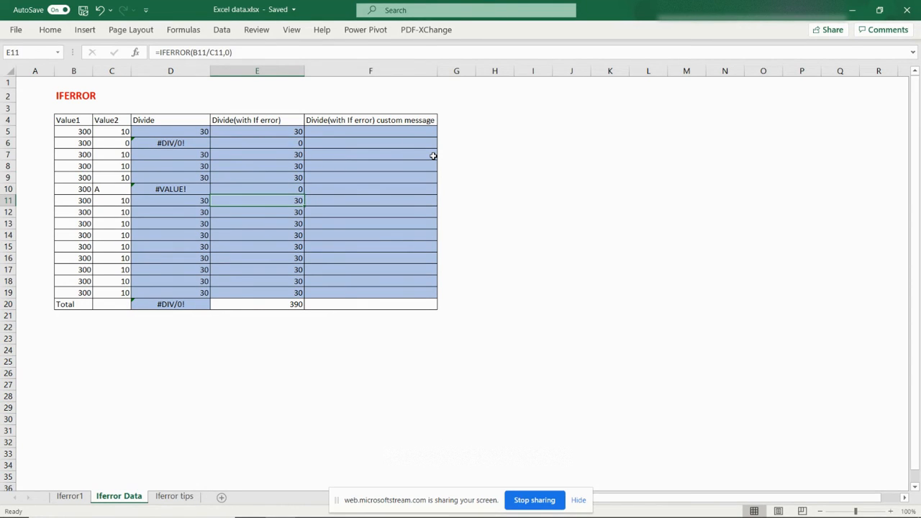
{"action": "key", "text": "Down"}
{"action": "key", "text": "Down"}
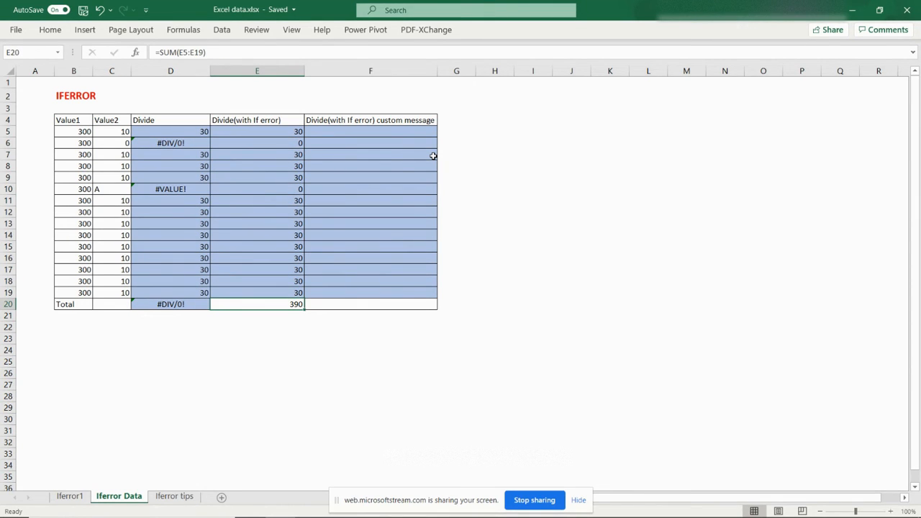
Enter =IFERROR(B5/C5,"Invalid input") in F5 under the custom message heading
{"action": "left_click", "coordinate": [279, 130]}
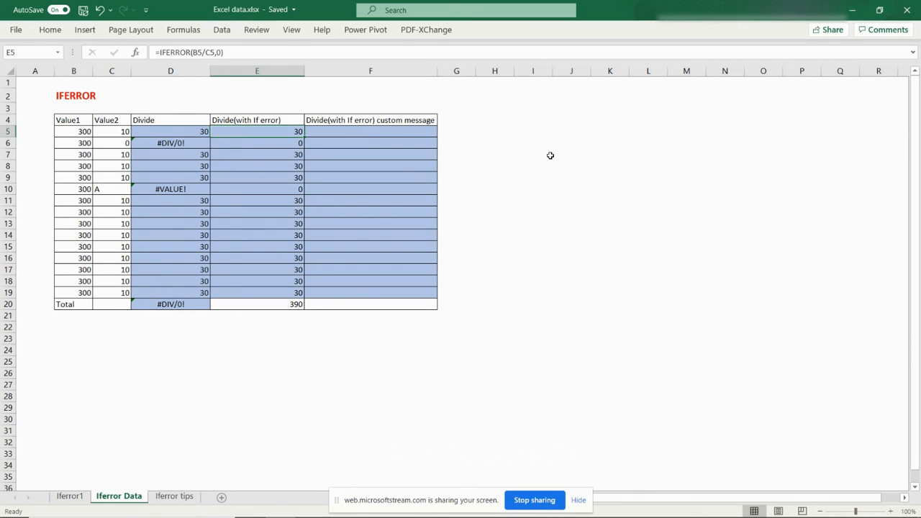
{"action": "key", "text": "Right"}
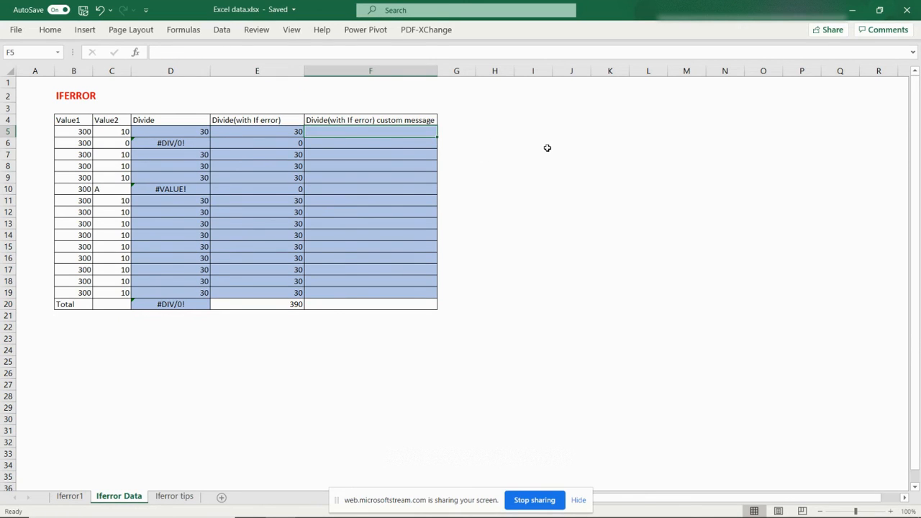
{"action": "type", "text": "=iferor"}
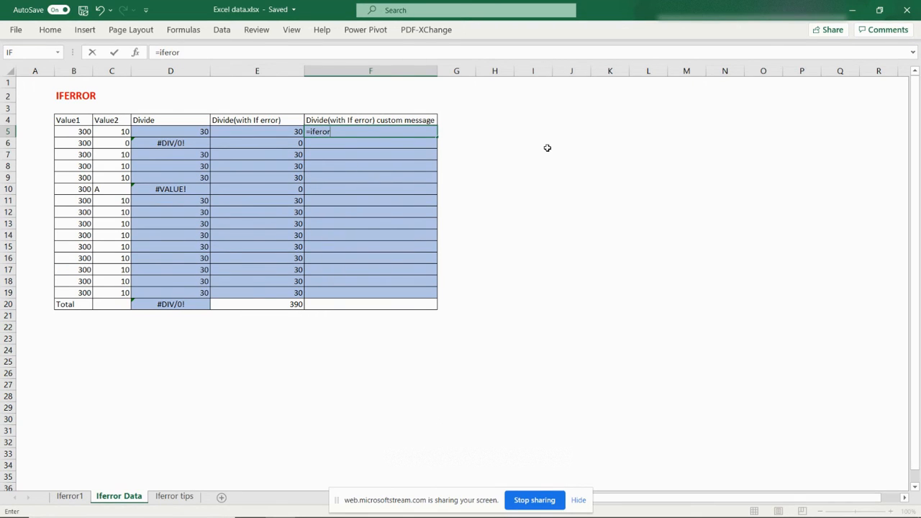
{"action": "key", "text": "BackSpace"}
{"action": "key", "text": "BackSpace"}
{"action": "type", "text": "ror("}
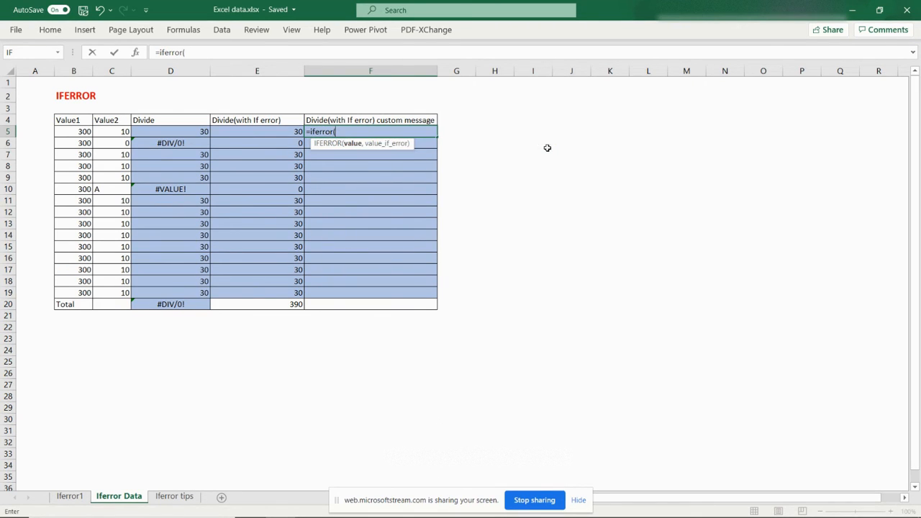
{"action": "left_click", "coordinate": [84, 136]}
{"action": "type", "text": "/"}
{"action": "left_click", "coordinate": [110, 133]}
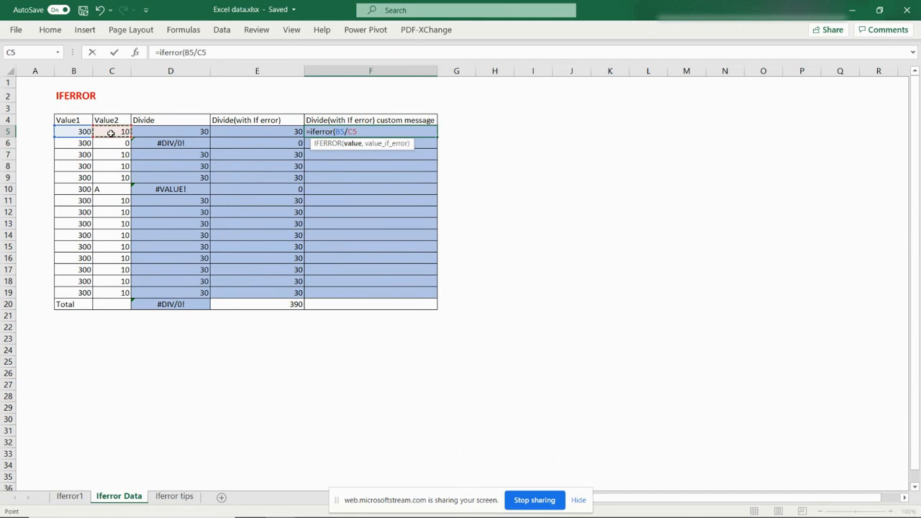
{"action": "type", "text": ","}
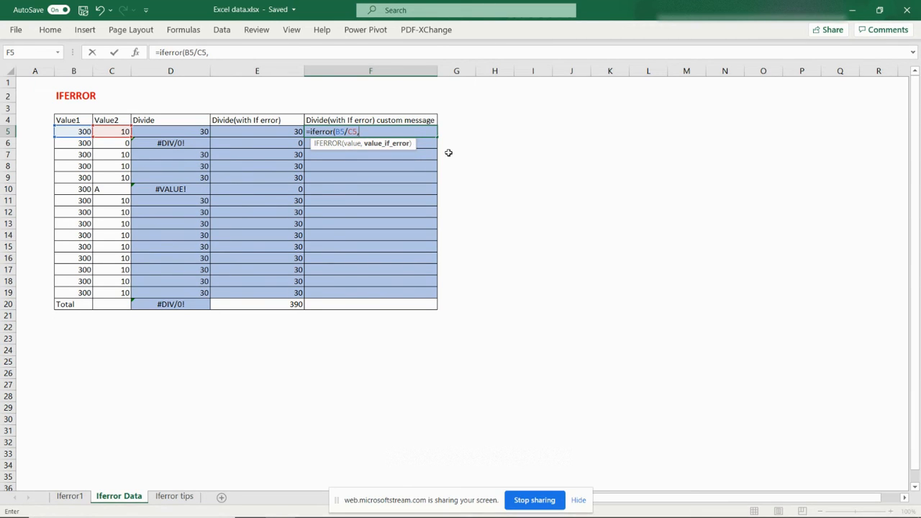
{"action": "type", "text": "\"Invalid input"}
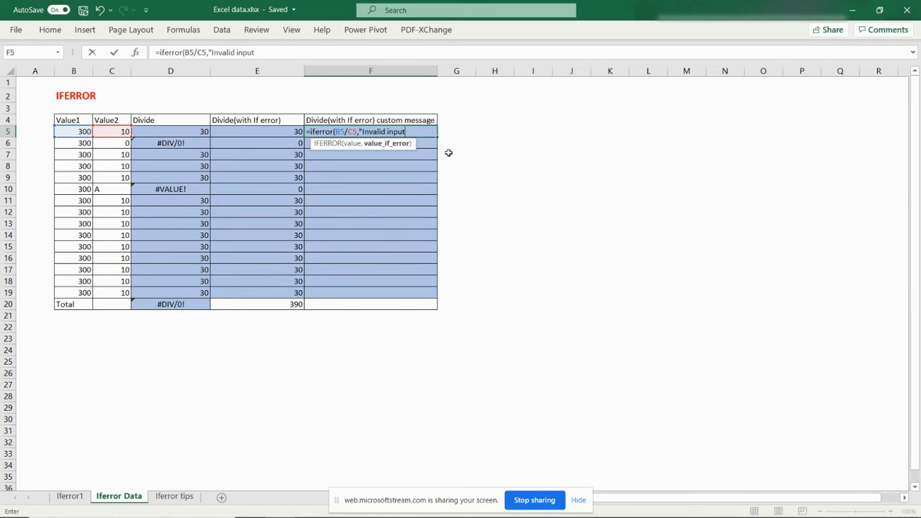
{"action": "type", "text": "\""}
{"action": "key", "text": "ctrl+Return"}
Copy the F5 custom-message formula down the column through row 19
{"action": "key", "text": "ctrl+c"}
{"action": "key", "text": "shift+Down"}
{"action": "key", "text": "shift+Down"}
{"action": "key", "text": "shift+Down"}
{"action": "key", "text": "shift+Down"}
{"action": "key", "text": "shift+Down"}
{"action": "key", "text": "shift+Down"}
{"action": "key", "text": "shift+Down"}
{"action": "key", "text": "shift+Down"}
{"action": "key", "text": "shift+Down"}
{"action": "key", "text": "shift+Down"}
{"action": "key", "text": "shift+Down"}
{"action": "key", "text": "shift+Down"}
{"action": "key", "text": "shift+Down"}
{"action": "key", "text": "shift+Down"}
{"action": "key", "text": "ctrl+v"}
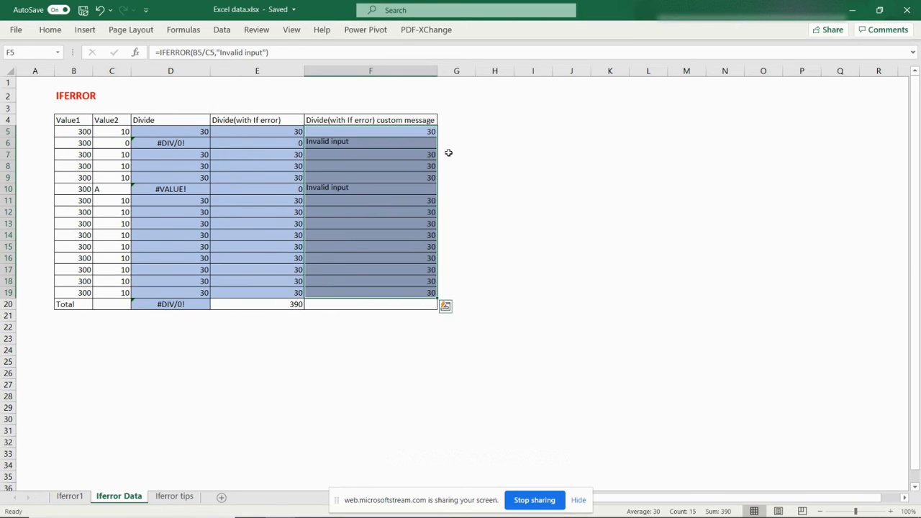
Step through the row 6 cells across Value2, Divide and the custom message column, then back to D5, to review their contents
{"action": "key", "text": "Down"}
{"action": "key", "text": "Left"}
{"action": "key", "text": "Left"}
{"action": "key", "text": "Left"}
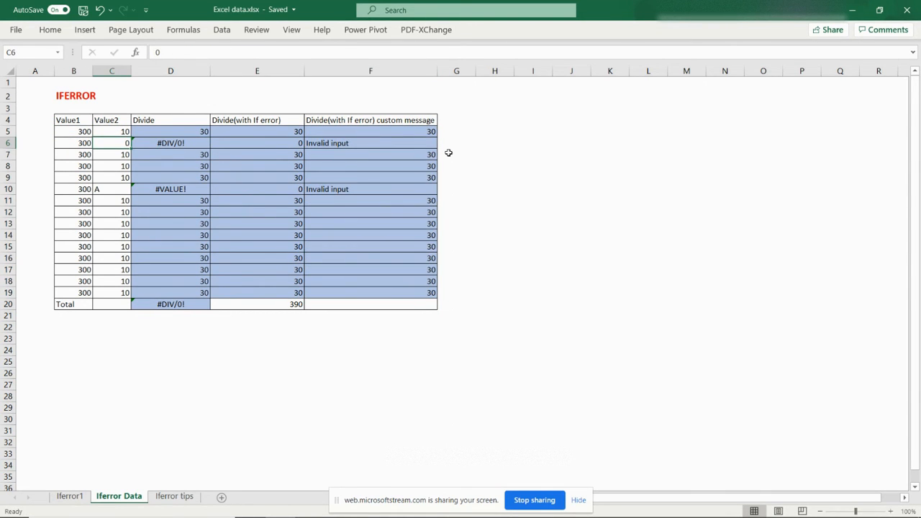
{"action": "key", "text": "Right"}
{"action": "key", "text": "Right"}
{"action": "key", "text": "Right"}
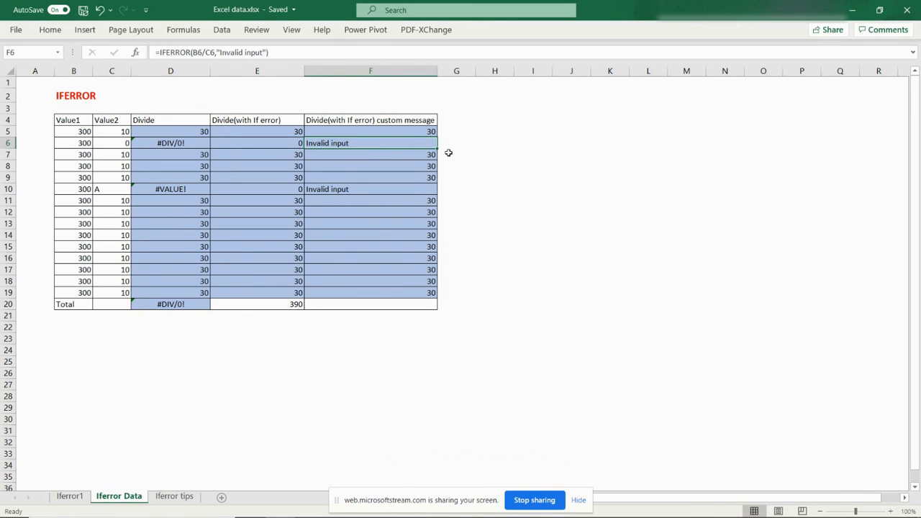
{"action": "key", "text": "Left"}
{"action": "key", "text": "Left"}
{"action": "key", "text": "Up"}
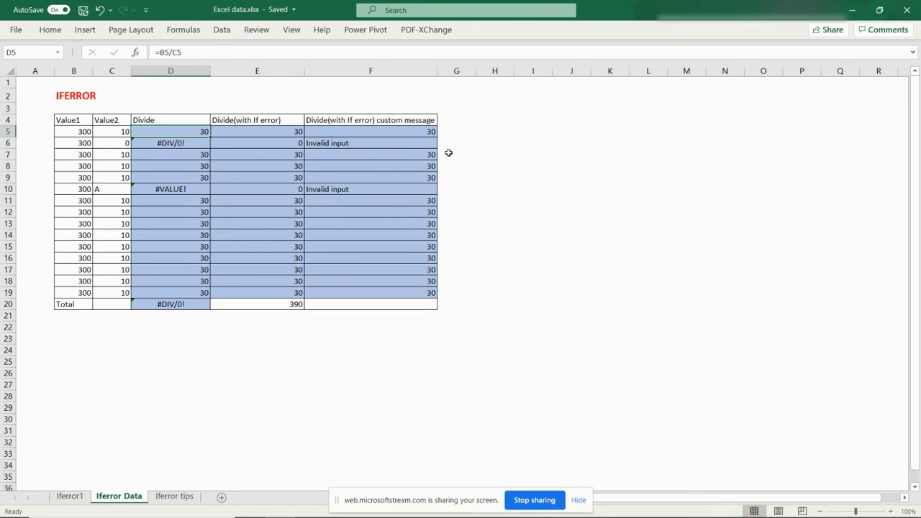
Wrap the D5 division formula in parentheses so it reads =(B5/C5)
{"action": "left_click", "coordinate": [161, 53]}
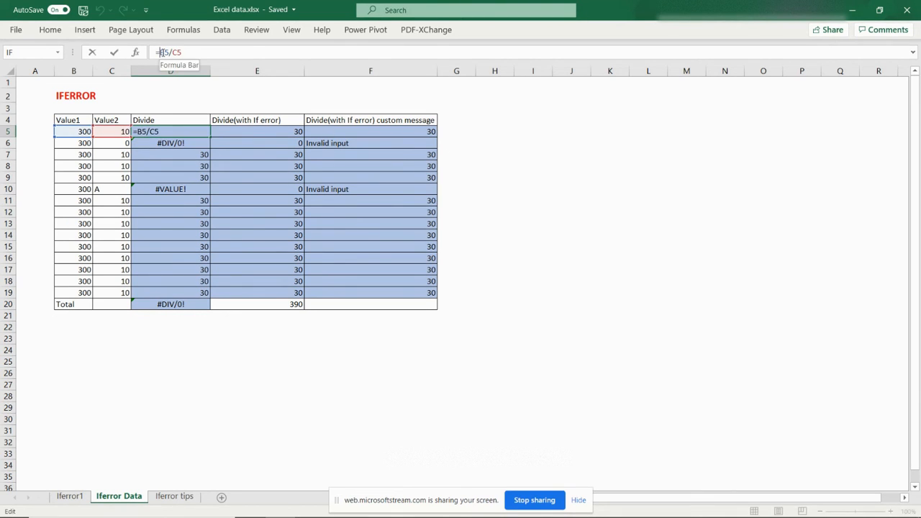
{"action": "type", "text": "("}
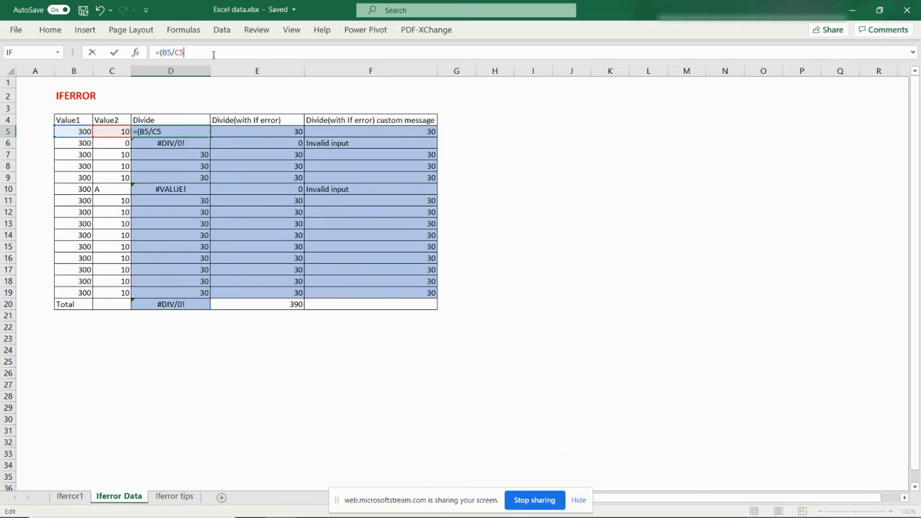
{"action": "type", "text": ")"}
{"action": "key", "text": "ctrl+Return"}
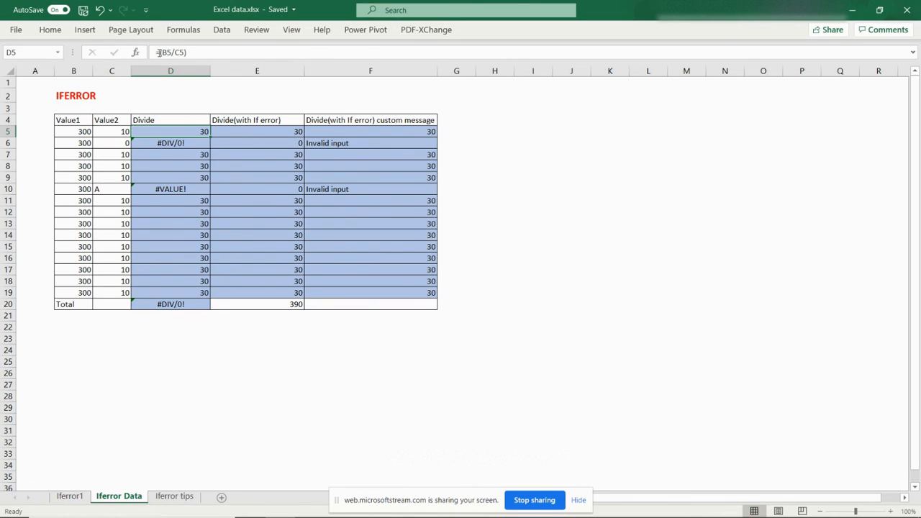
Re-enter E5 as =IFERROR((B5/C5),0) using the parenthesised division from D5
{"action": "left_click_drag", "start_coordinate": [193, 51], "coordinate": [162, 52]}
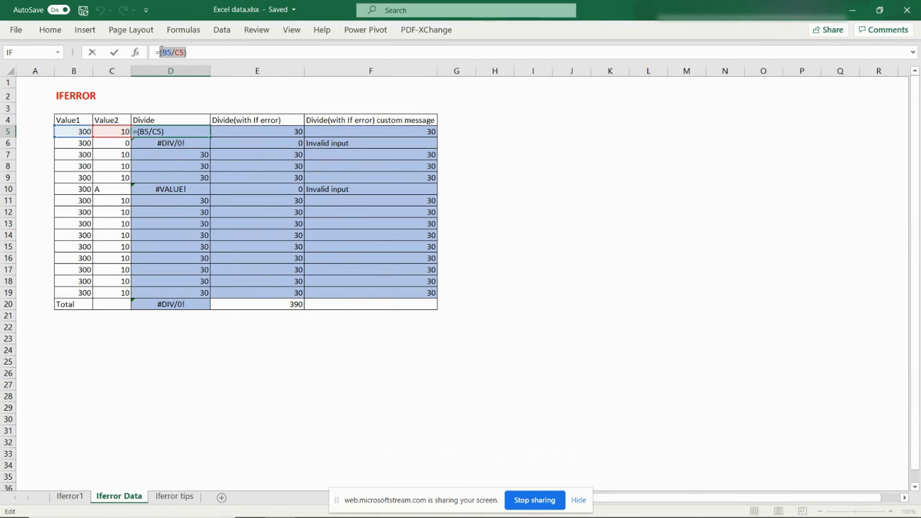
{"action": "key", "text": "Escape"}
{"action": "left_click", "coordinate": [271, 134]}
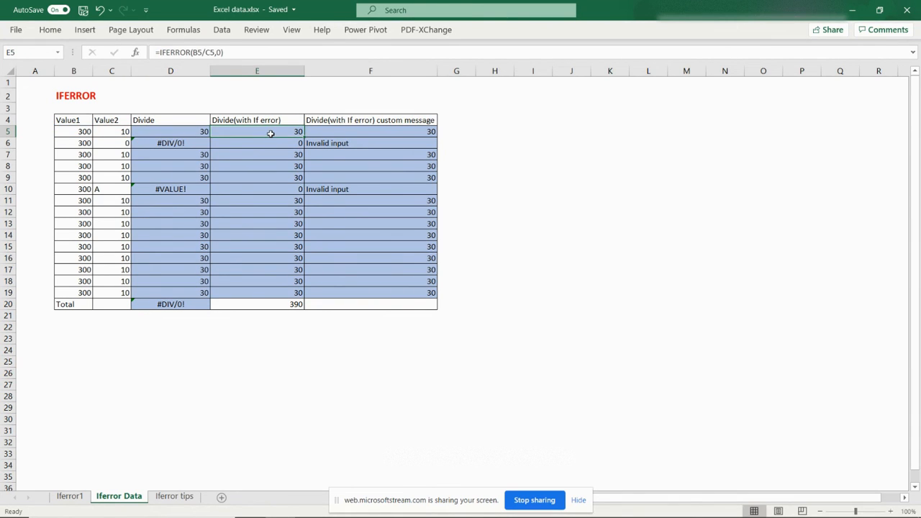
{"action": "type", "text": "=iferror("}
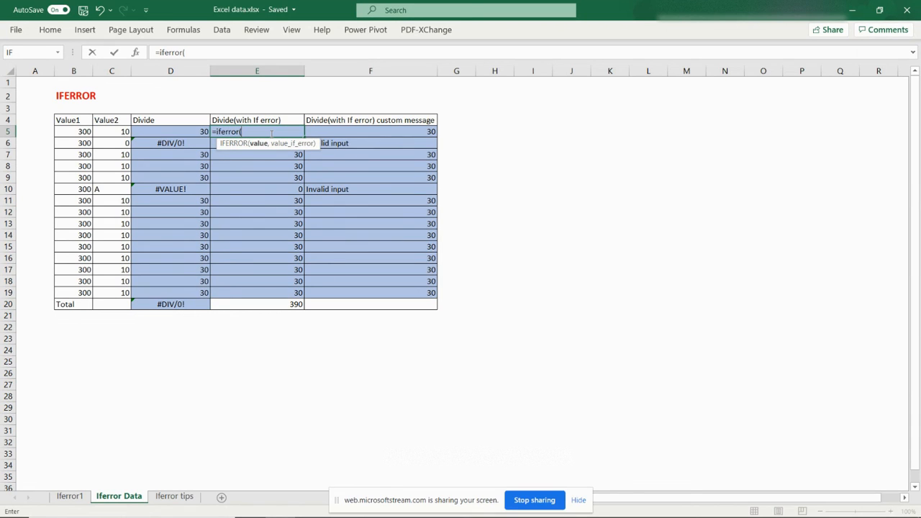
{"action": "type", "text": "(B5/C5)"}
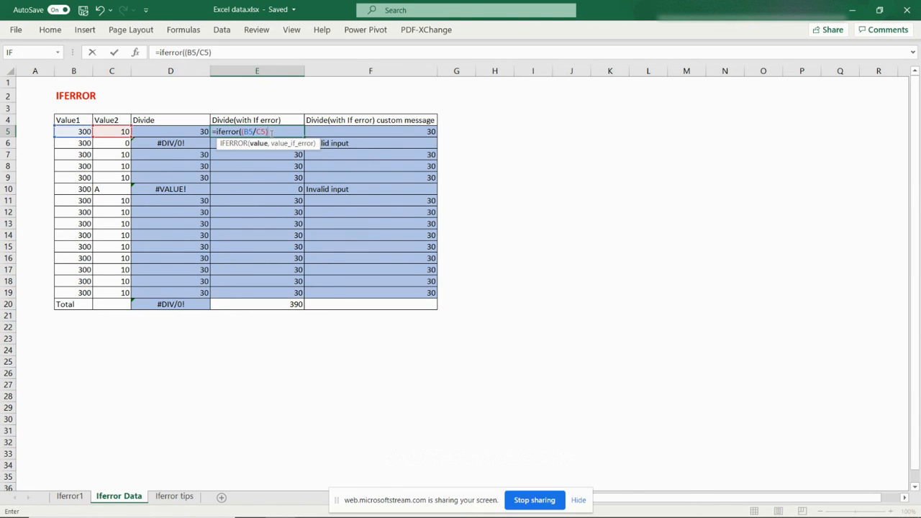
{"action": "type", "text": ",0)"}
{"action": "key", "text": "Return"}
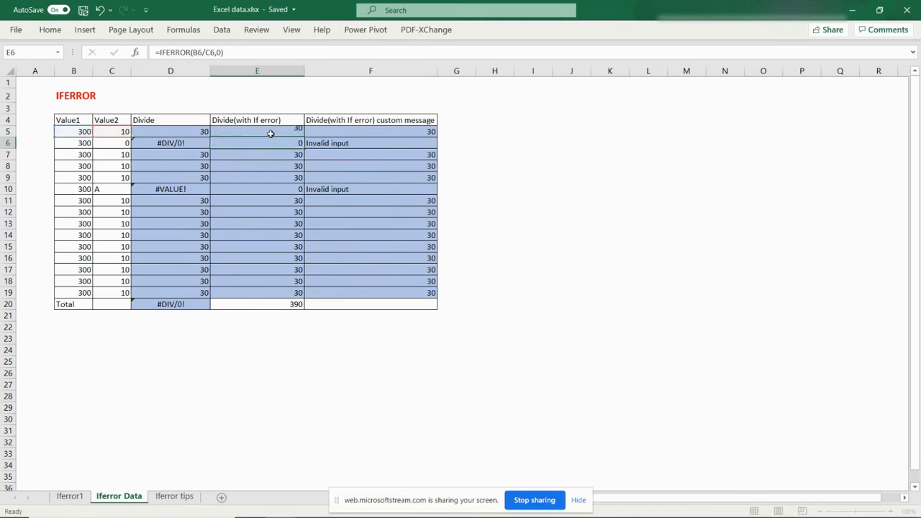
Copy the new E5 formula down the Divide(with If error) column through row 19
{"action": "left_click", "coordinate": [270, 134]}
{"action": "key", "text": "ctrl+c"}
{"action": "key", "text": "ctrl+shift+Down"}
{"action": "key", "text": "shift+Up"}
{"action": "key", "text": "Return"}
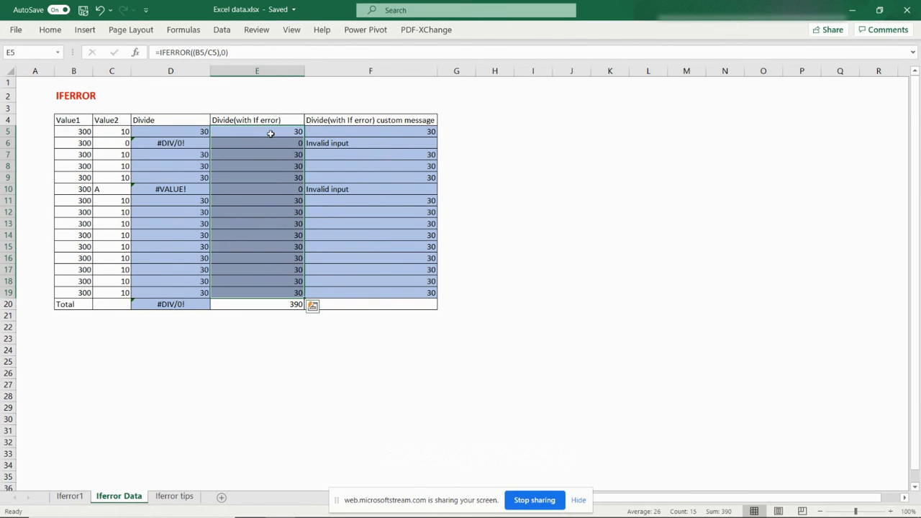
{"action": "key", "text": "Right"}
{"action": "left_click", "coordinate": [270, 134]}
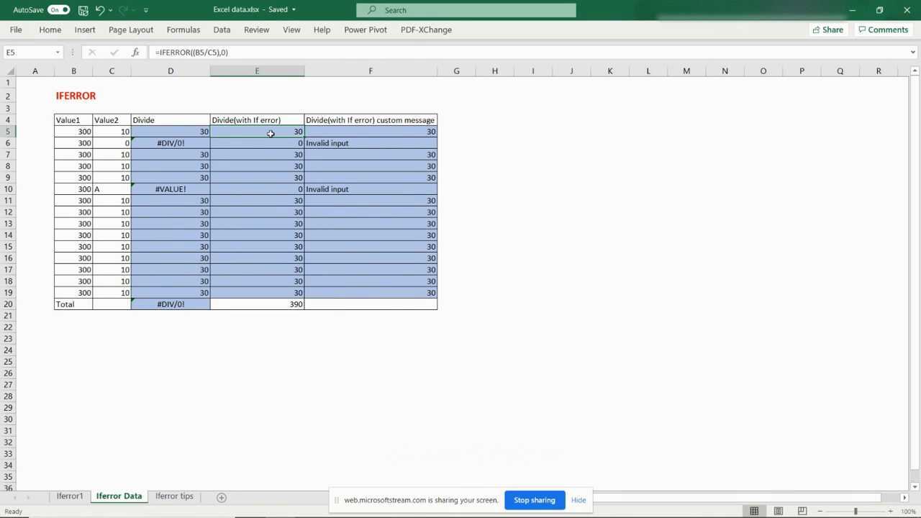
{"action": "key", "text": "Down"}
{"action": "key", "text": "Down"}
{"action": "key", "text": "Down"}
{"action": "key", "text": "Down"}
{"action": "key", "text": "Down"}
{"action": "key", "text": "Down"}
{"action": "key", "text": "Down"}
{"action": "key", "text": "Down"}
{"action": "key", "text": "Down"}
{"action": "key", "text": "Down"}
{"action": "key", "text": "Down"}
{"action": "key", "text": "Down"}
{"action": "key", "text": "Down"}
{"action": "key", "text": "Down"}
{"action": "key", "text": "Down"}
{"action": "key", "text": "Down"}
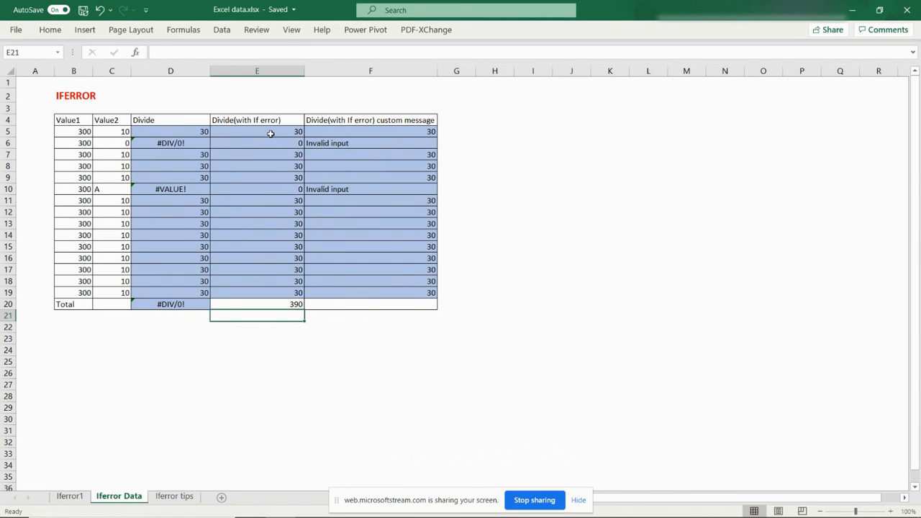